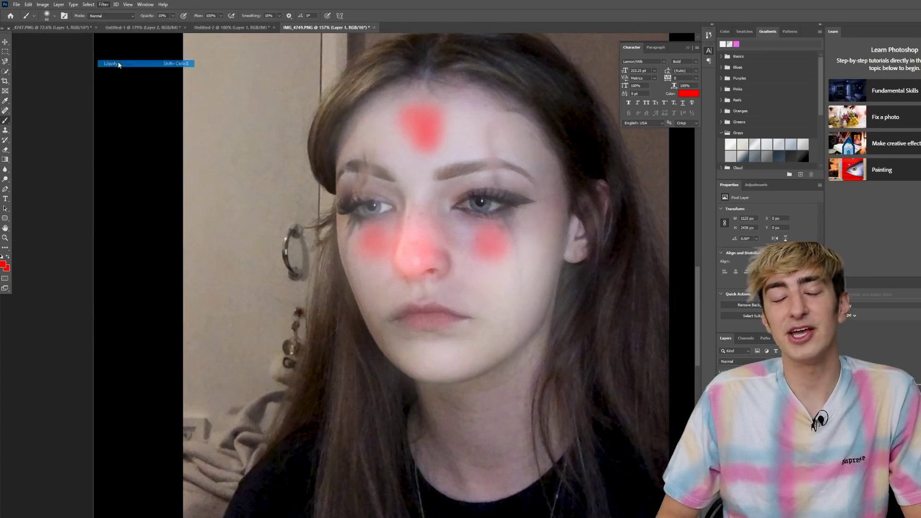
Open the Liquify filter on the portrait with red patches painted on the forehead, nose and cheeks.
click(144, 64)
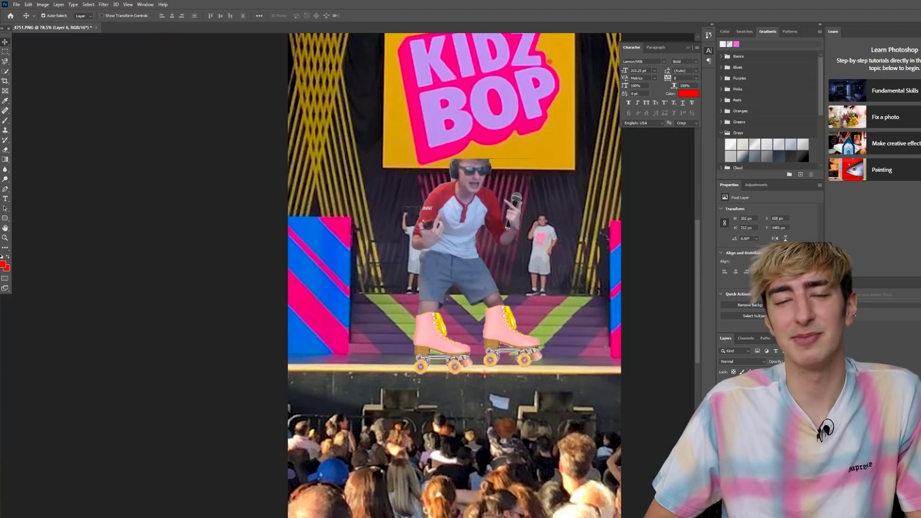
Add a brown cowboy hat to the performer's head and clone-stamp over the lettering on his red sleeve.
key(ctrl+v)
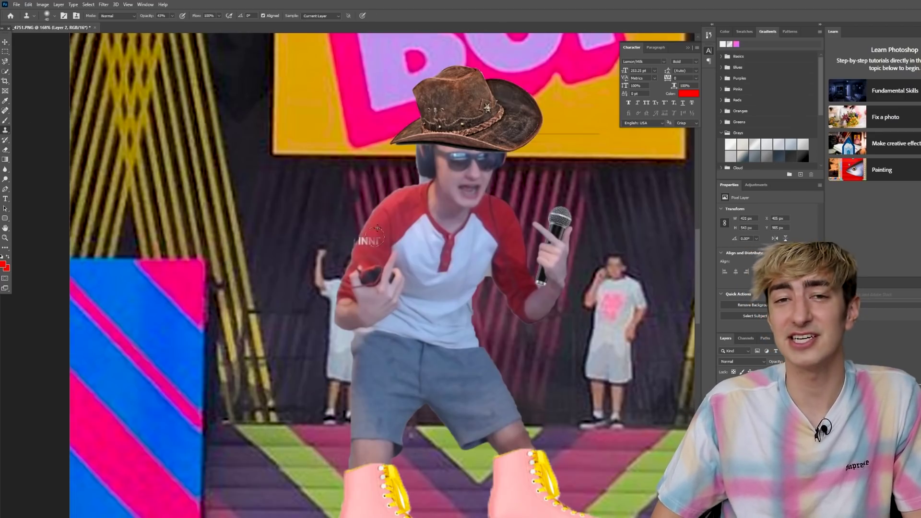
drag(375, 237, 362, 242)
scroll(554, 202, down, 8)
scroll(522, 275, up, 3)
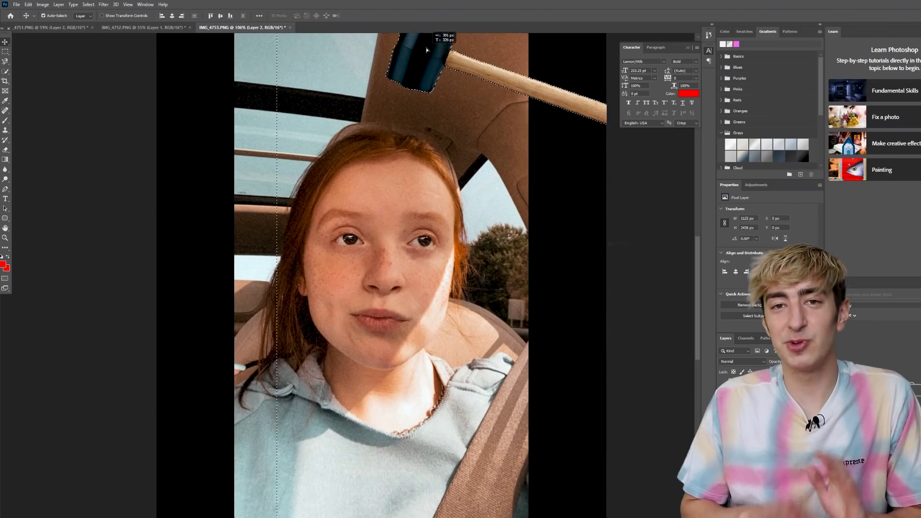
Rest the mallet on the red-haired woman's head, clear the selection and dent the photo beneath it with Liquify.
drag(426, 49, 420, 98)
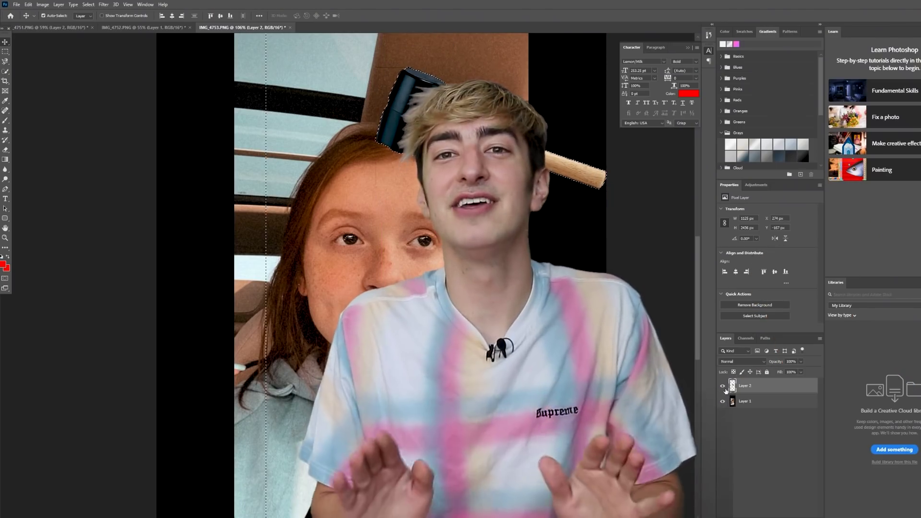
click(745, 401)
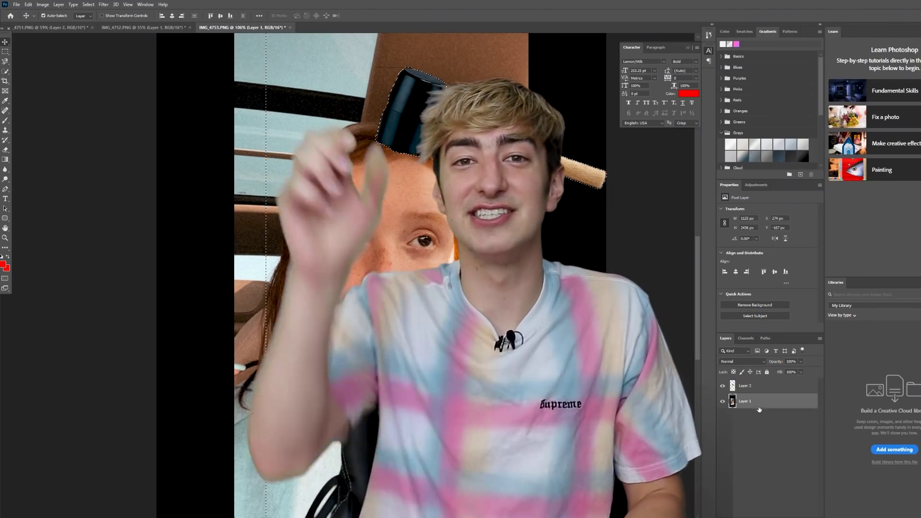
click(5, 71)
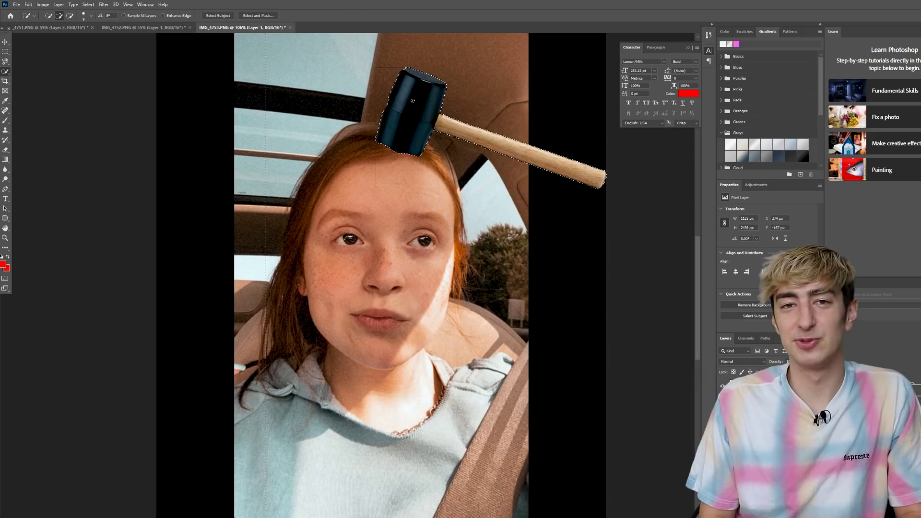
right_click(415, 102)
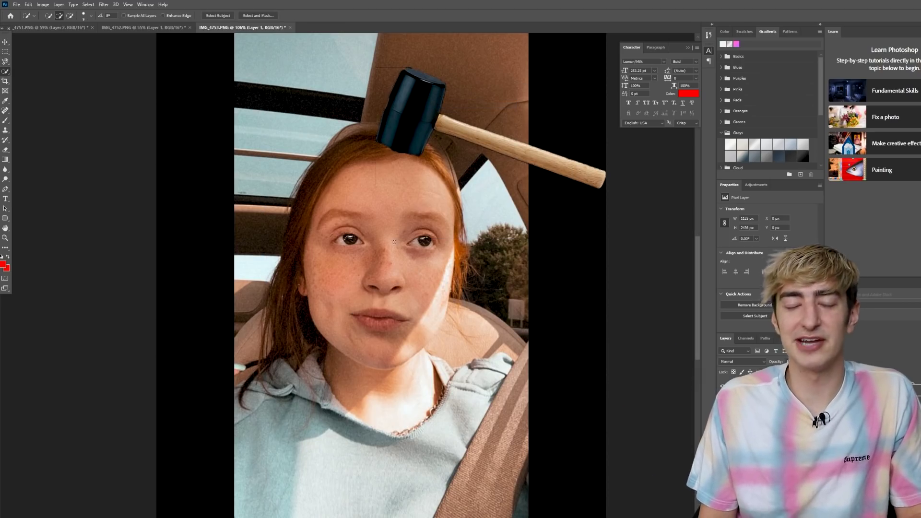
click(103, 5)
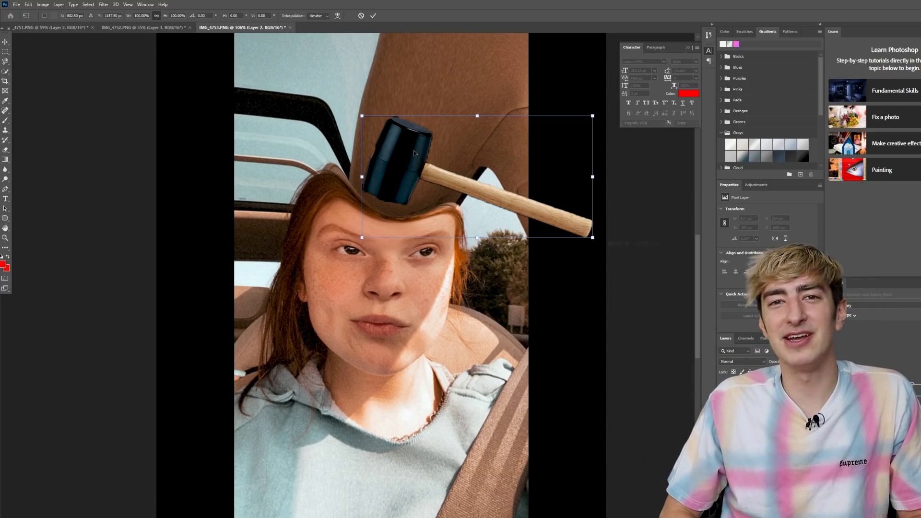
Try to reposition the mallet with a free transform, cancel it and undo the last edit.
drag(416, 153, 486, 96)
click(360, 16)
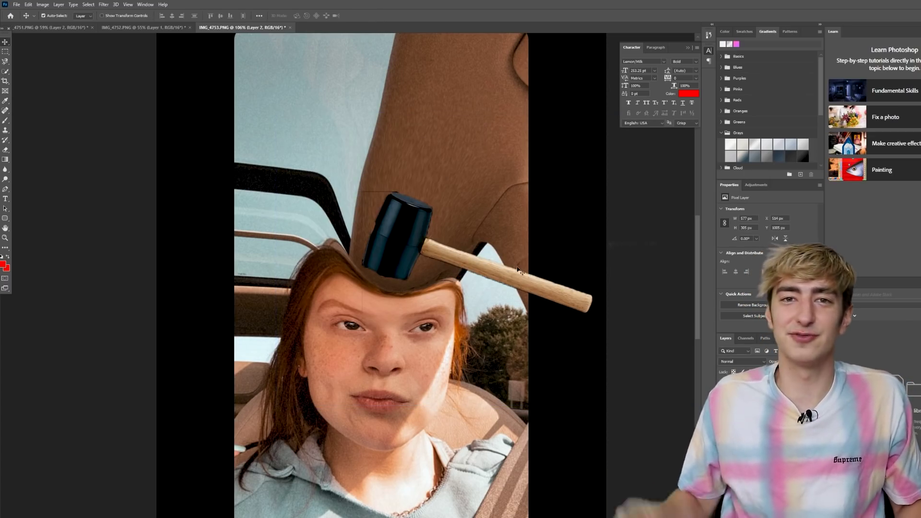
key(ctrl+z)
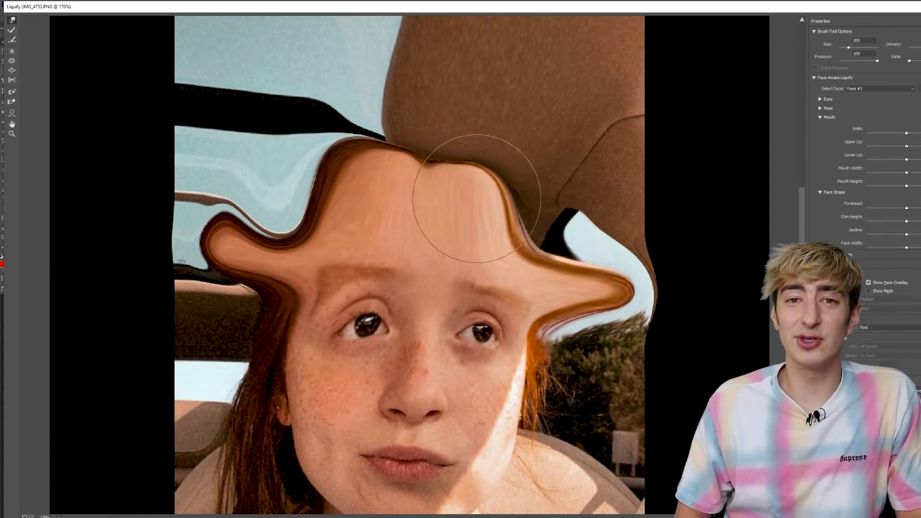
Push a notch into the top of the woman's stretched forehead in Liquify with a size 200, pressure 100 brush.
mouse_move(477, 198)
mouse_down()
mouse_move(523, 201)
mouse_move(421, 154)
mouse_move(335, 139)
mouse_move(422, 172)
mouse_up()
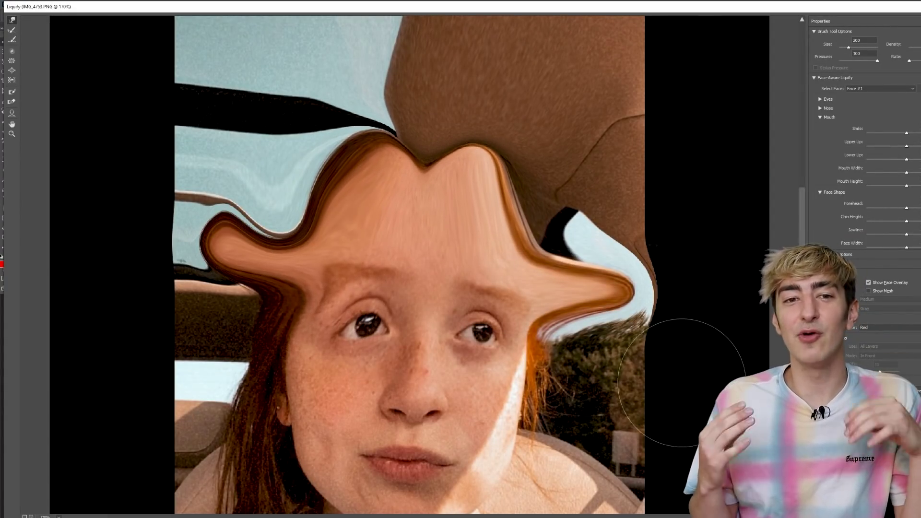
key(ctrl+minus)
key(ctrl+minus)
key(ctrl+minus)
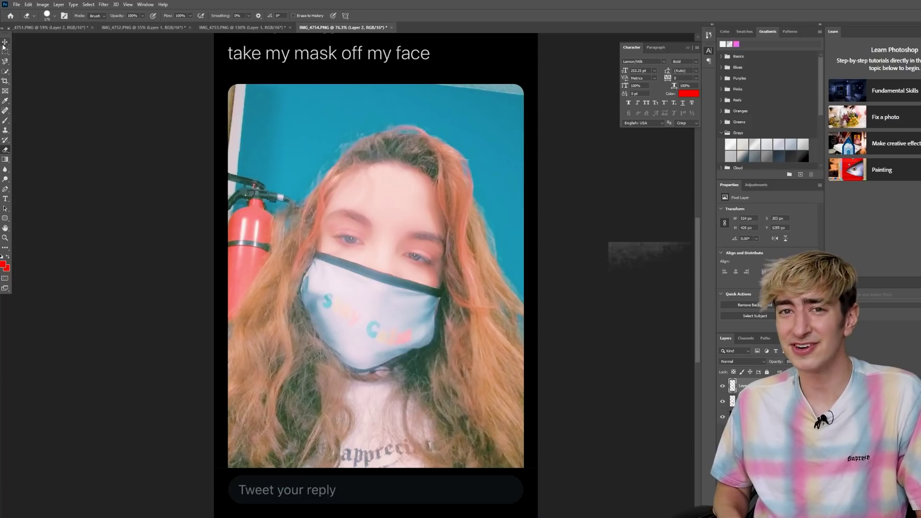
Move the face mask aside to check the bearded lower face beneath it, and place it back over the mouth.
drag(371, 321, 240, 398)
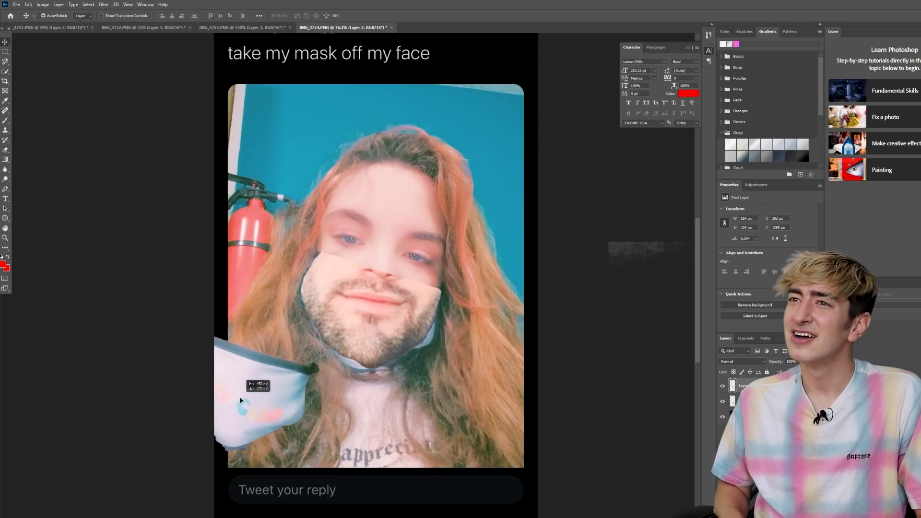
drag(240, 399, 372, 325)
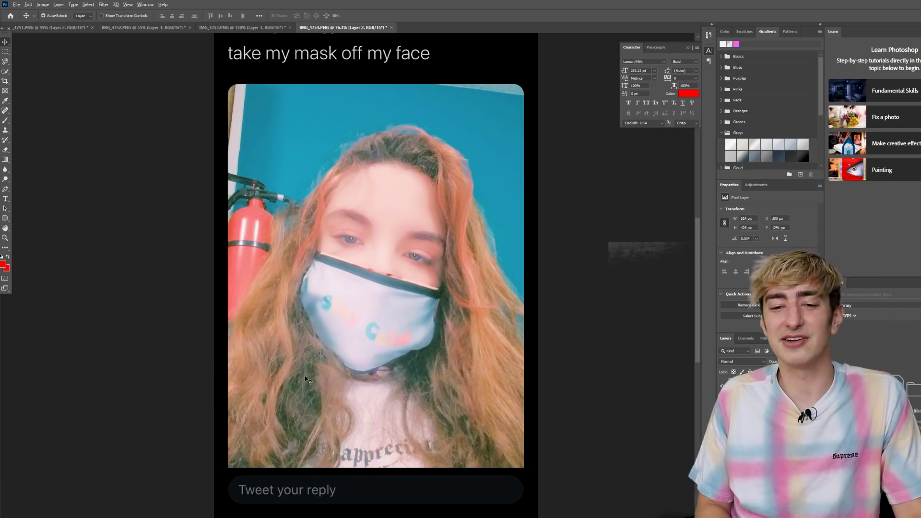
scroll(305, 379, down, 5)
scroll(344, 352, up, 4)
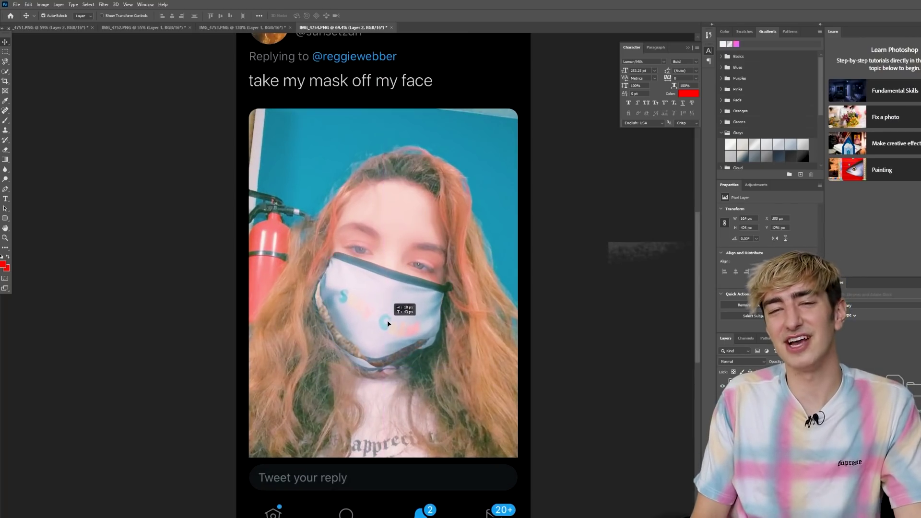
scroll(255, 425, down, 2)
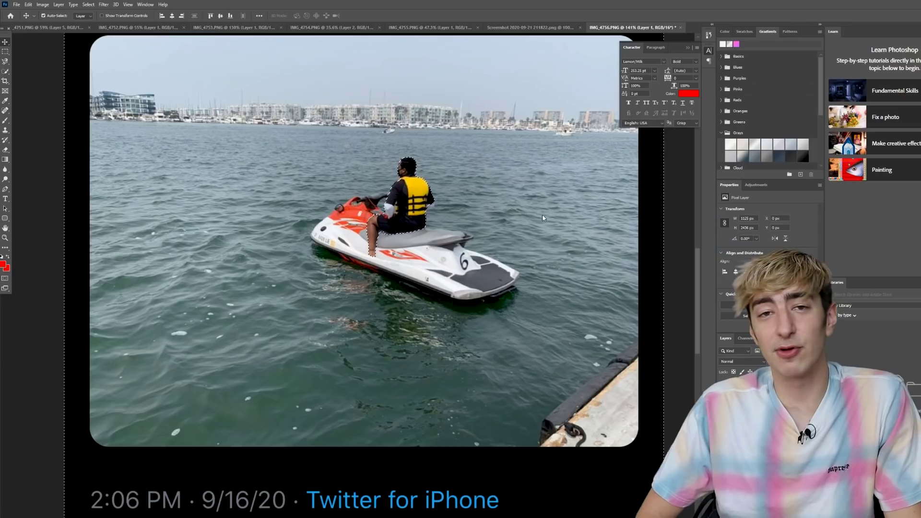
Flip the jet-ski rider horizontally and adjust his seat on the flying dragon's back.
scroll(377, 291, down, 4)
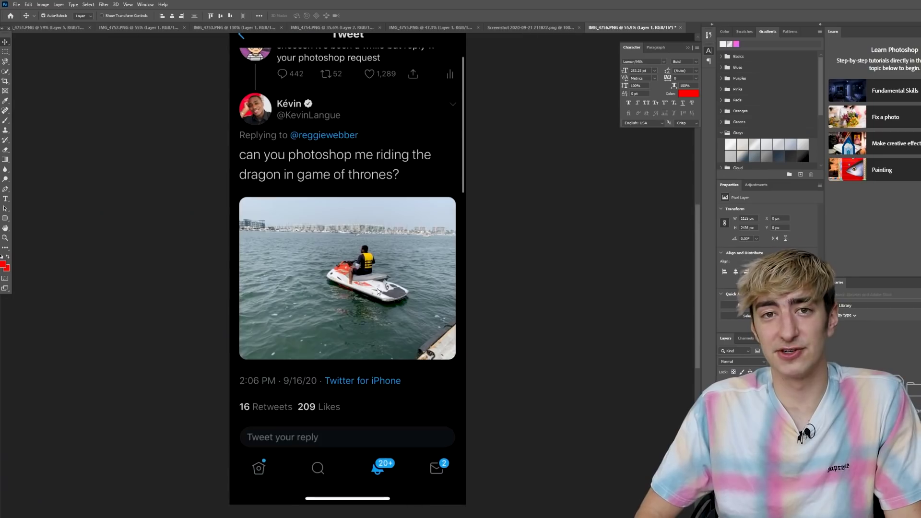
scroll(377, 292, up, 15)
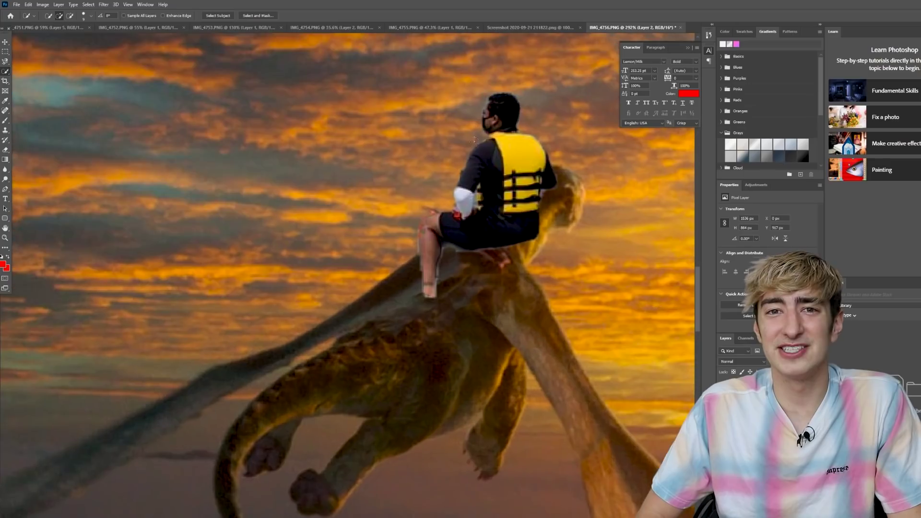
key(ctrl+t)
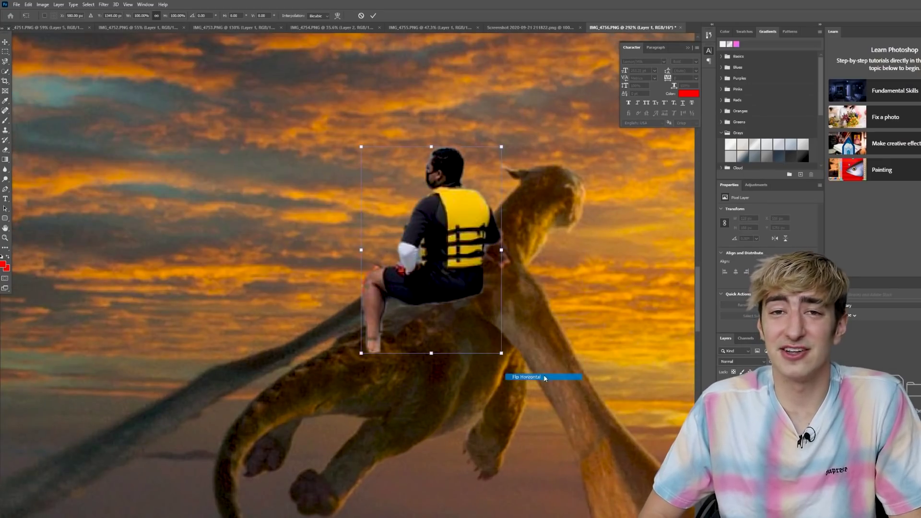
drag(417, 245, 428, 253)
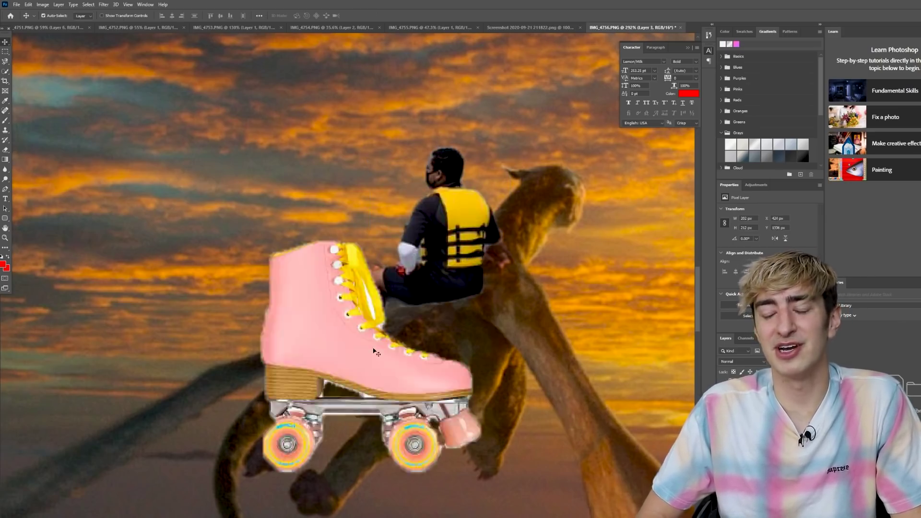
Scale the pink roller skate down and fit it onto the dragon rider's foot.
alt+scroll(350, 287, down, 3)
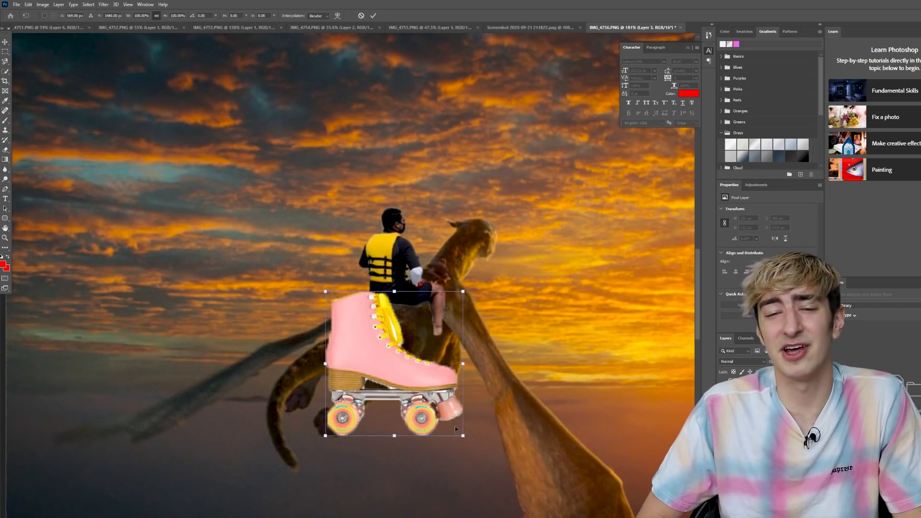
drag(456, 432, 355, 317)
scroll(416, 321, down, 3)
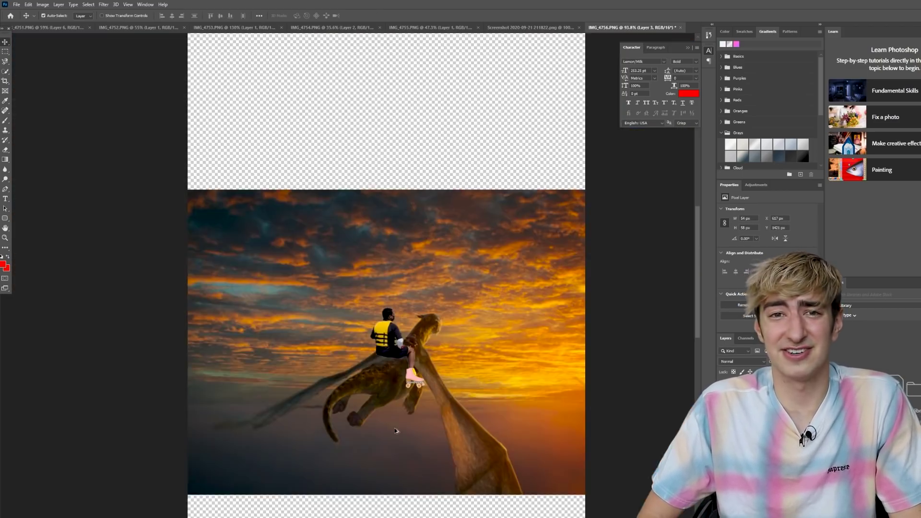
scroll(397, 422, up, 2)
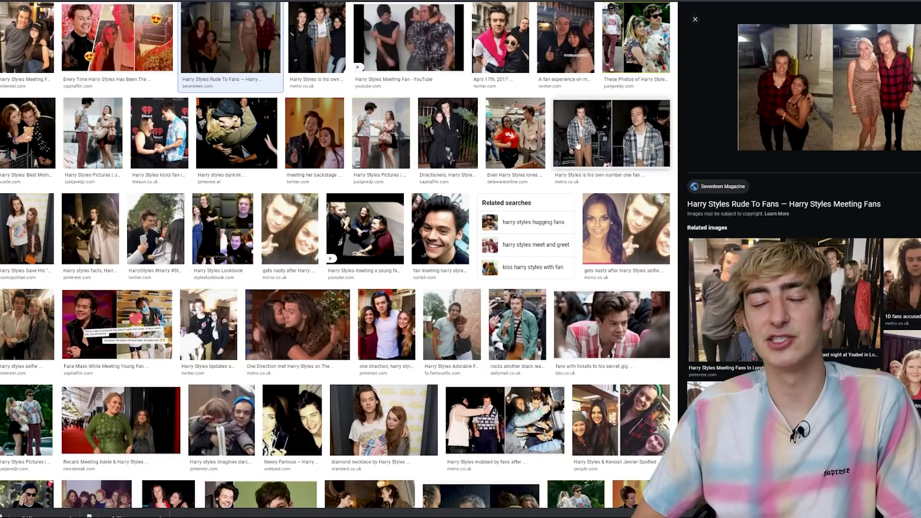
Check the ponytailed woman's photo and search Google Images in the browser for "harry styles meeting fan".
click(695, 20)
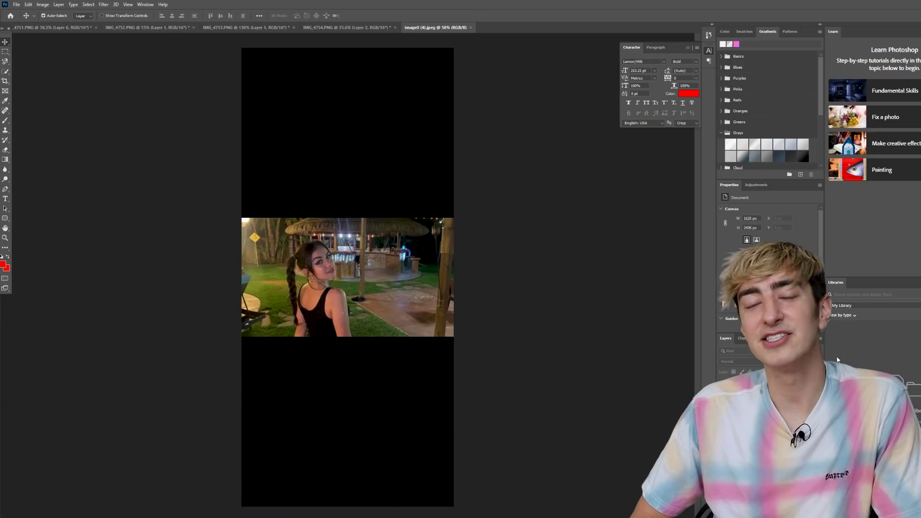
scroll(465, 280, up, 3)
scroll(464, 280, down, 2)
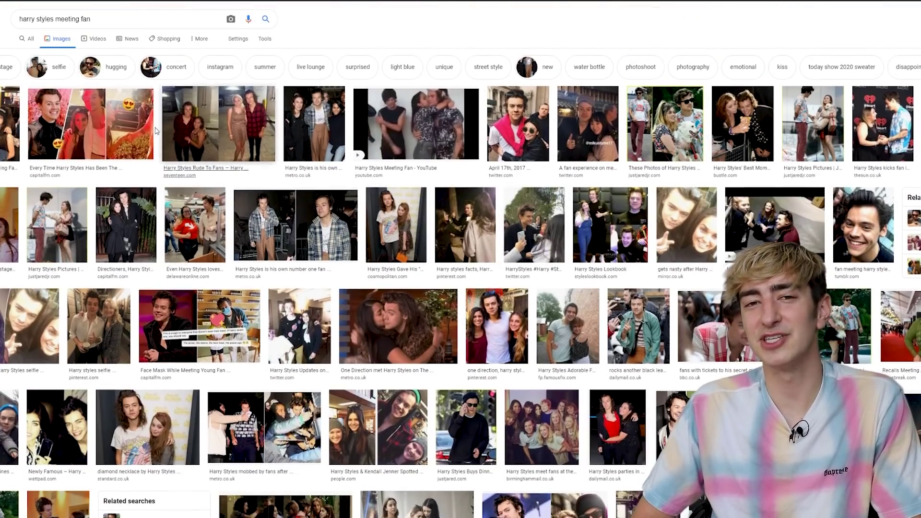
text(harry)
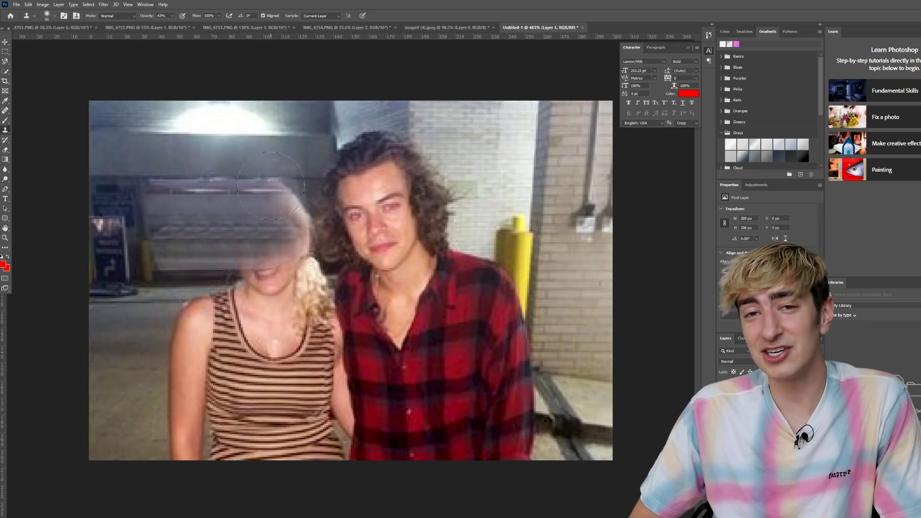
Clone the garage background over the blonde woman standing beside the man in the plaid shirt.
mouse_move(259, 201)
mouse_down()
mouse_move(250, 250)
mouse_move(288, 278)
mouse_move(195, 335)
mouse_move(225, 342)
mouse_move(307, 336)
mouse_move(297, 336)
mouse_move(298, 325)
mouse_move(215, 422)
mouse_up()
key(0)
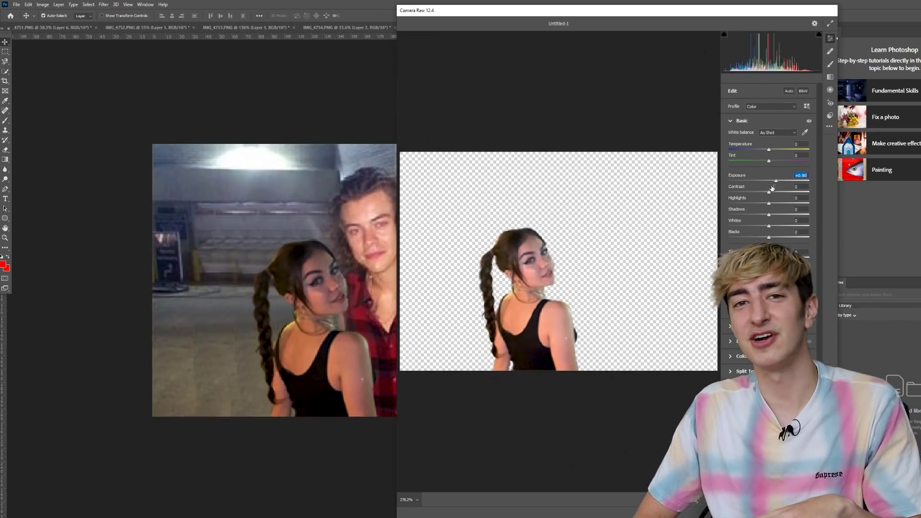
Brighten the cut-out ponytailed woman with Camera Raw tonal adjustments and reopen the filter for her layer.
mouse_move(768, 204)
mouse_down()
mouse_move(783, 213)
mouse_move(775, 215)
mouse_up()
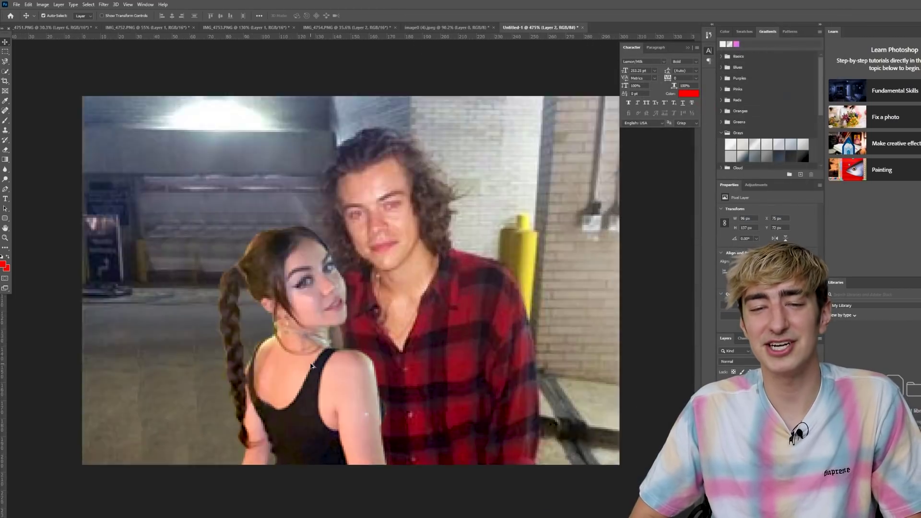
click(104, 4)
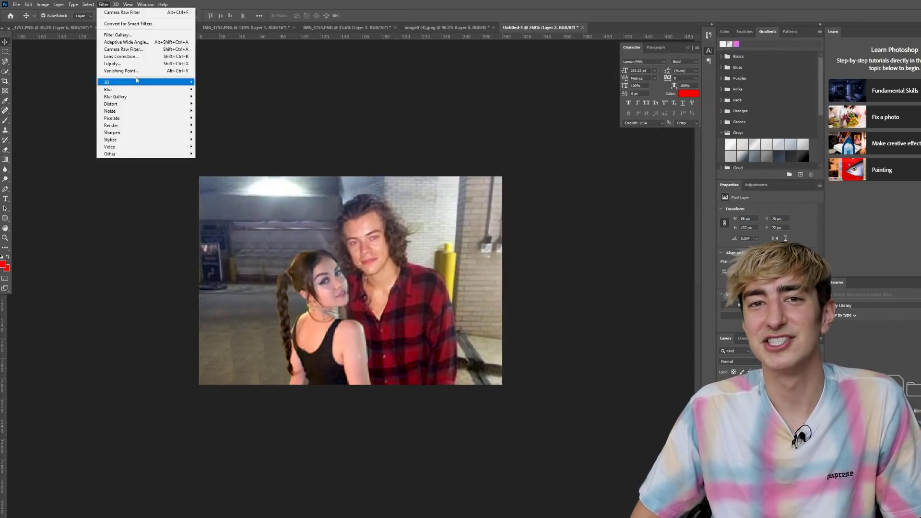
click(115, 51)
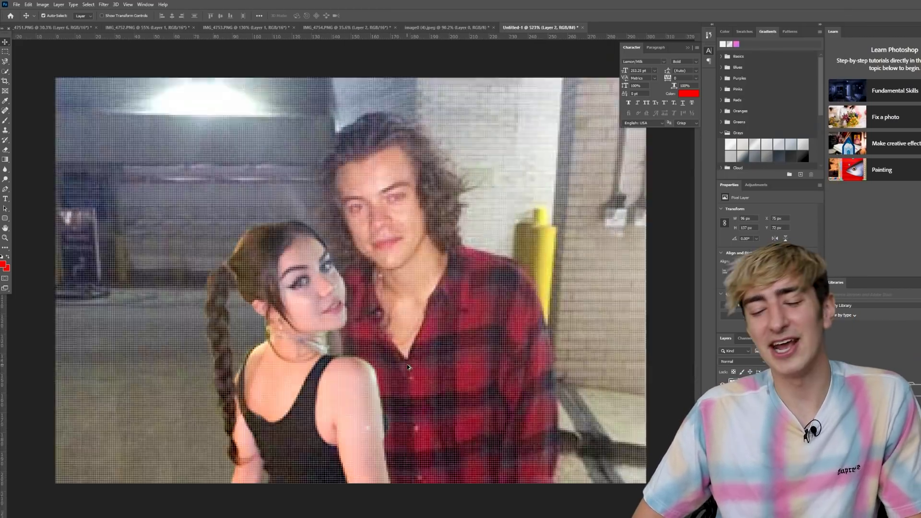
Apply a Pixelate filter to the cut-out woman and adjust its strength.
click(103, 5)
mouse_move(111, 118)
click(216, 154)
drag(429, 244, 446, 246)
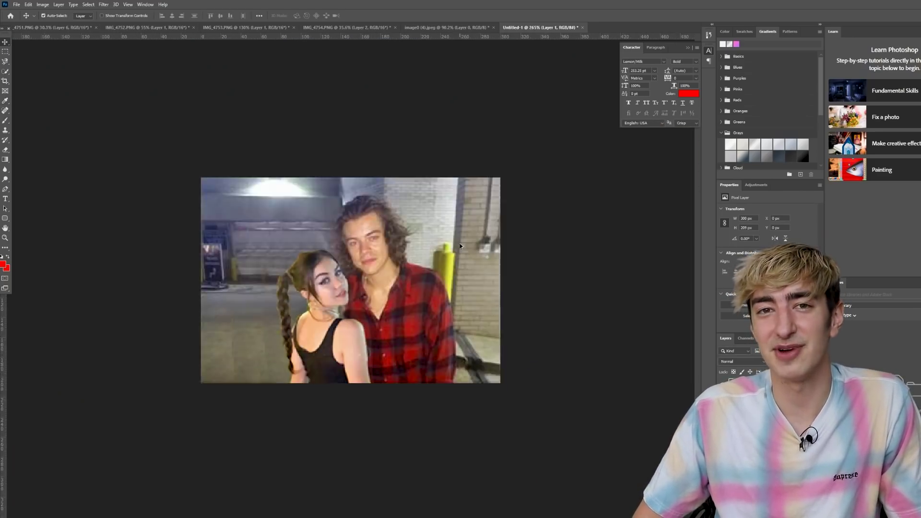